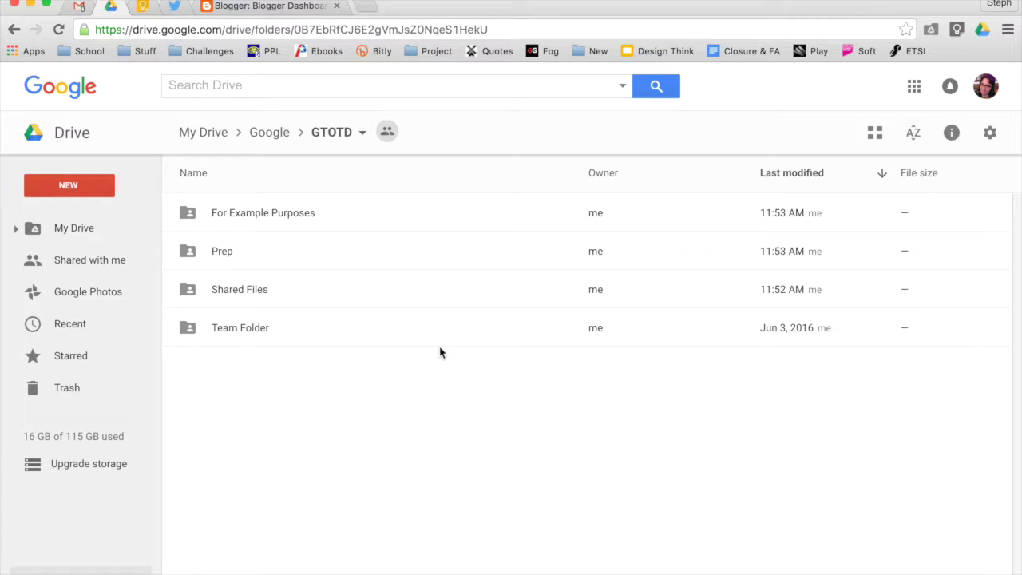
- Open Team Folder and create a folder in it named Project 1
double_click(250, 333)
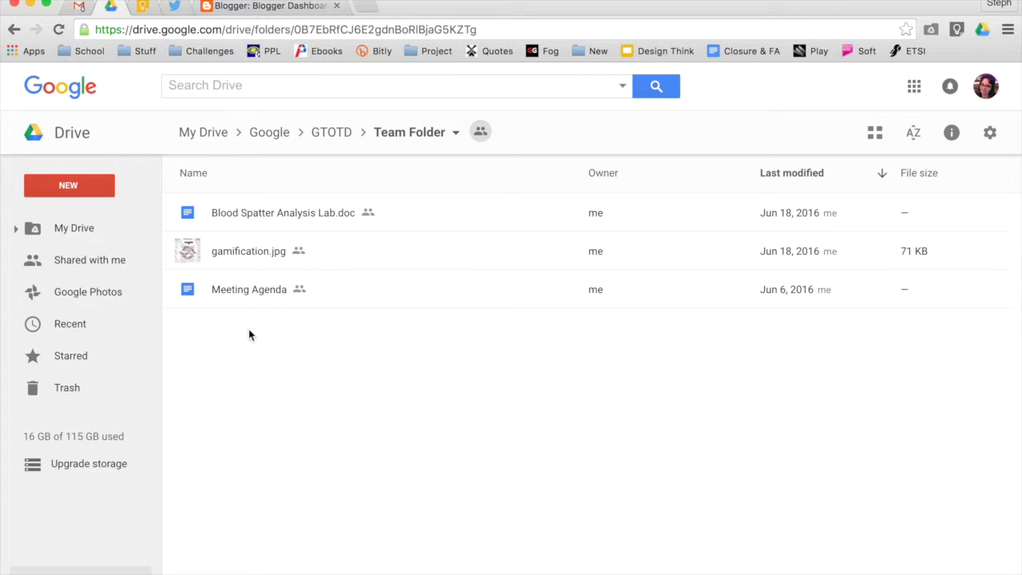
click(77, 182)
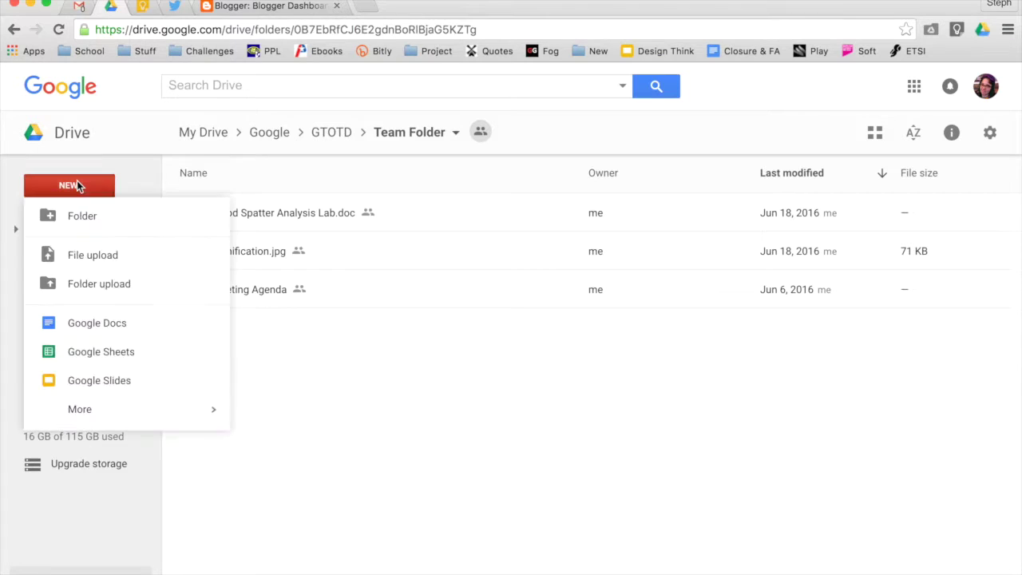
click(80, 217)
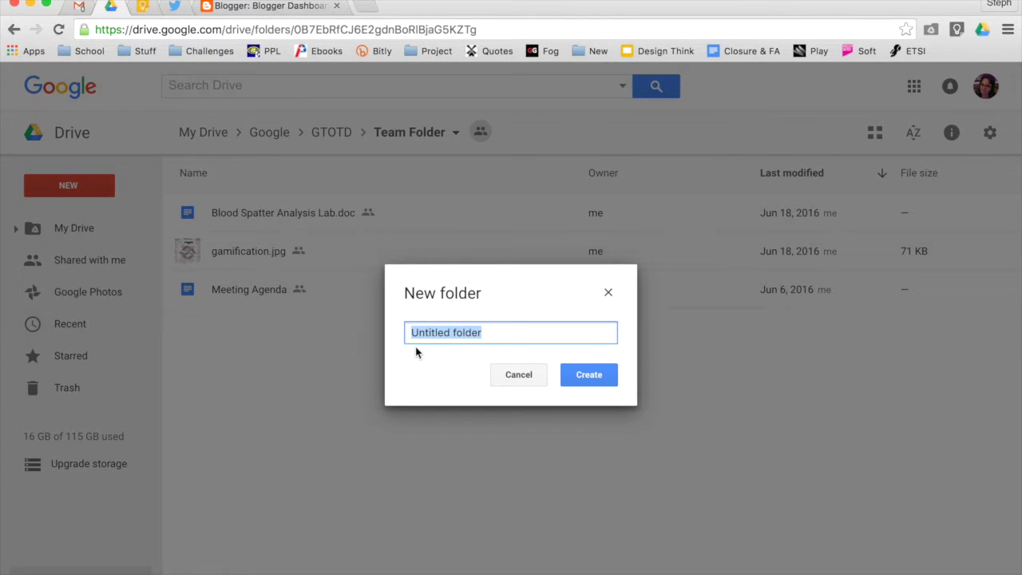
text(Project 1)
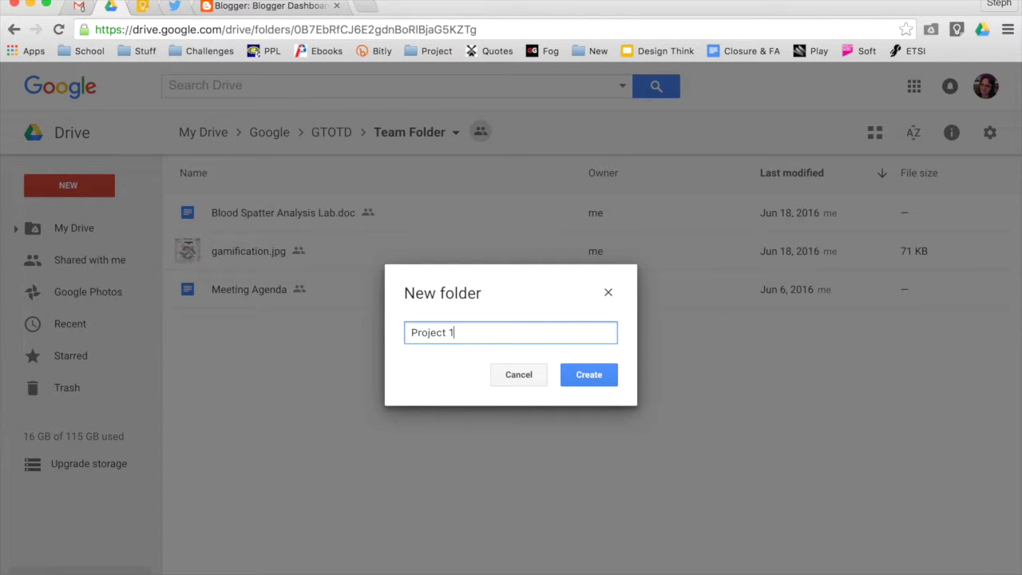
click(591, 374)
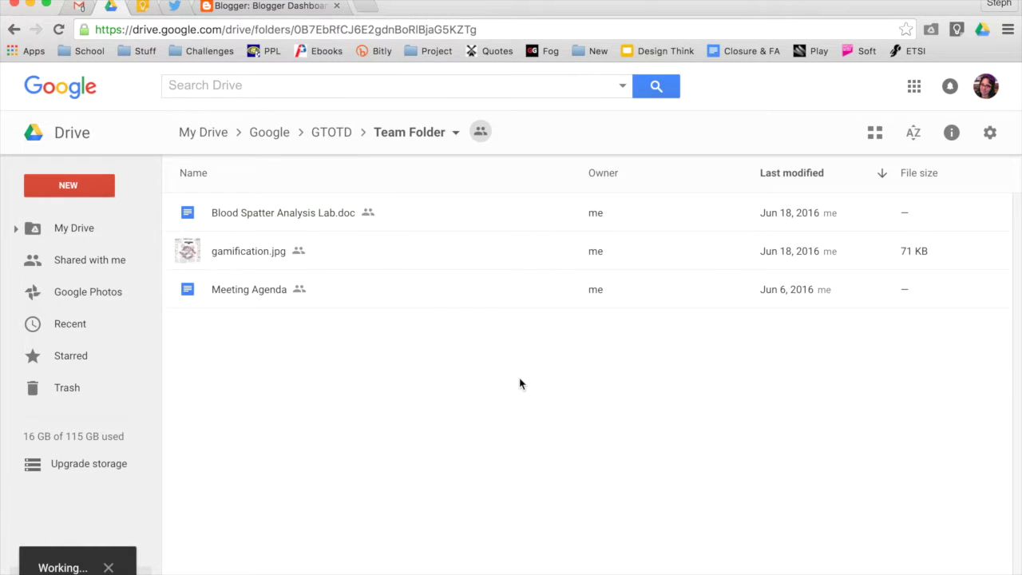
- Create another folder named Project 2 in Team Folder
right_click(341, 421)
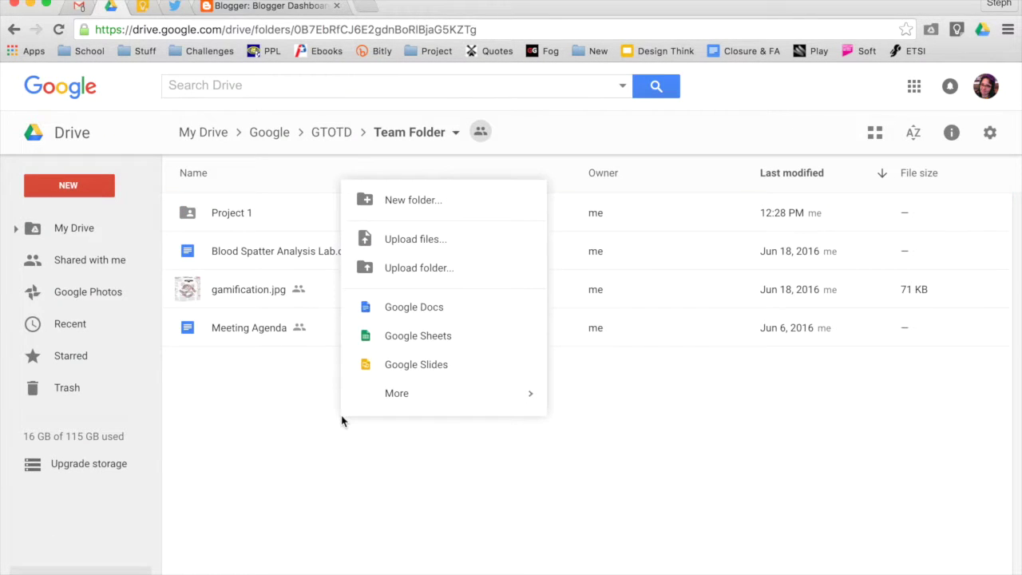
click(395, 200)
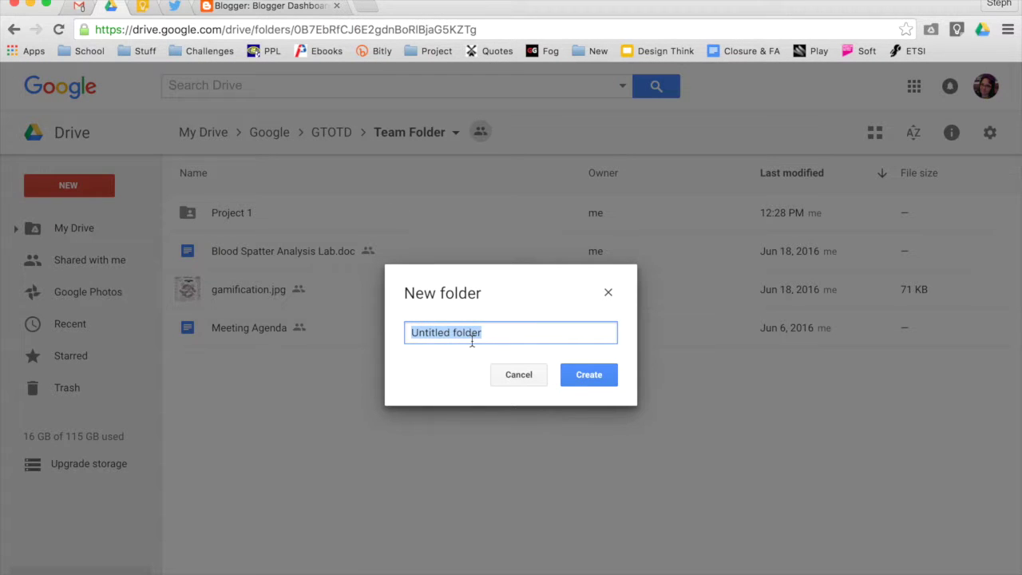
text(Project 2)
click(608, 375)
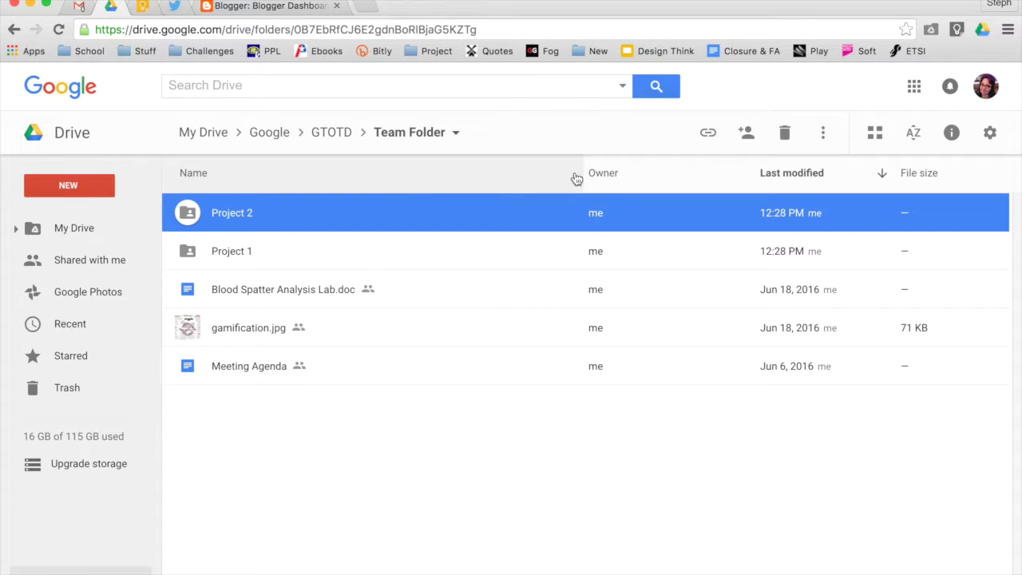
- Reverse the last-modified sort order both ways, and sort the Team Folder contents by name in ascending order
click(777, 185)
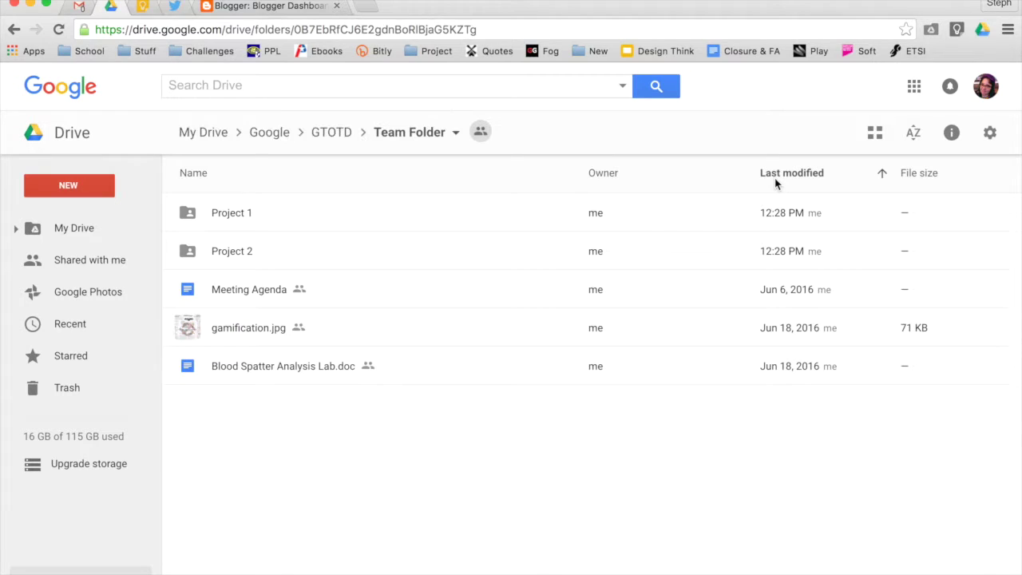
click(775, 185)
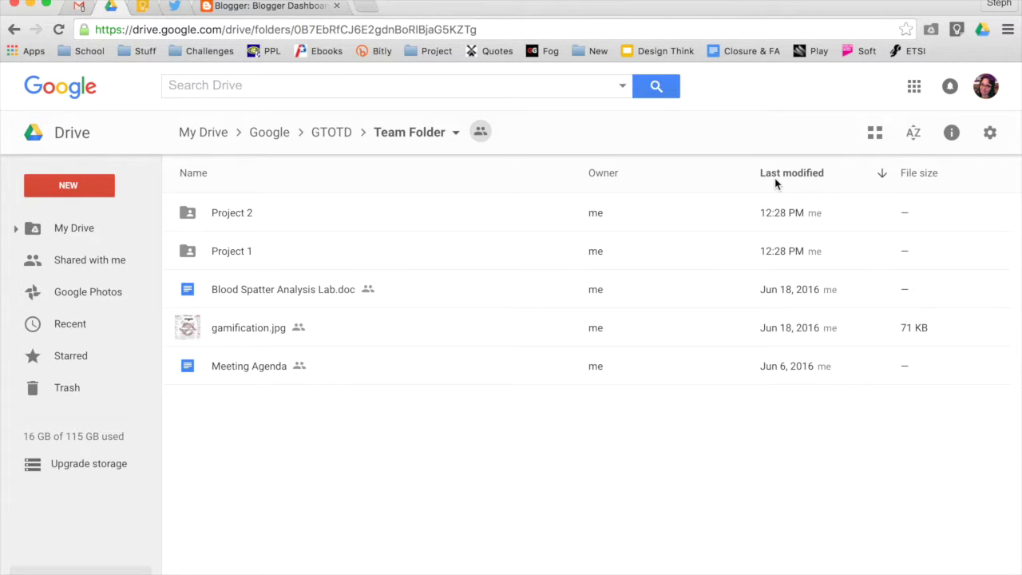
click(360, 190)
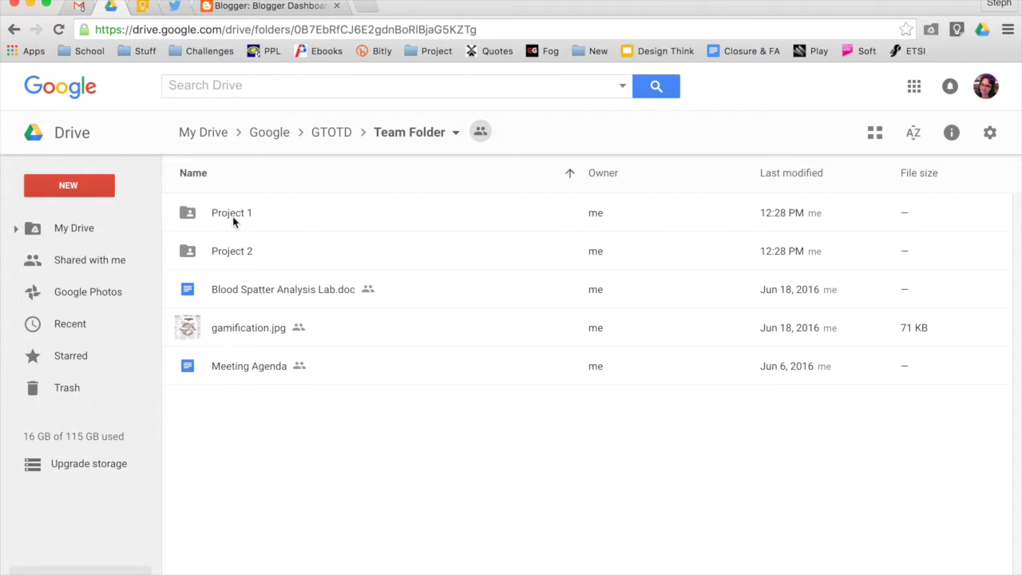
- Change the color of the Project 1 folder to red
right_click(234, 223)
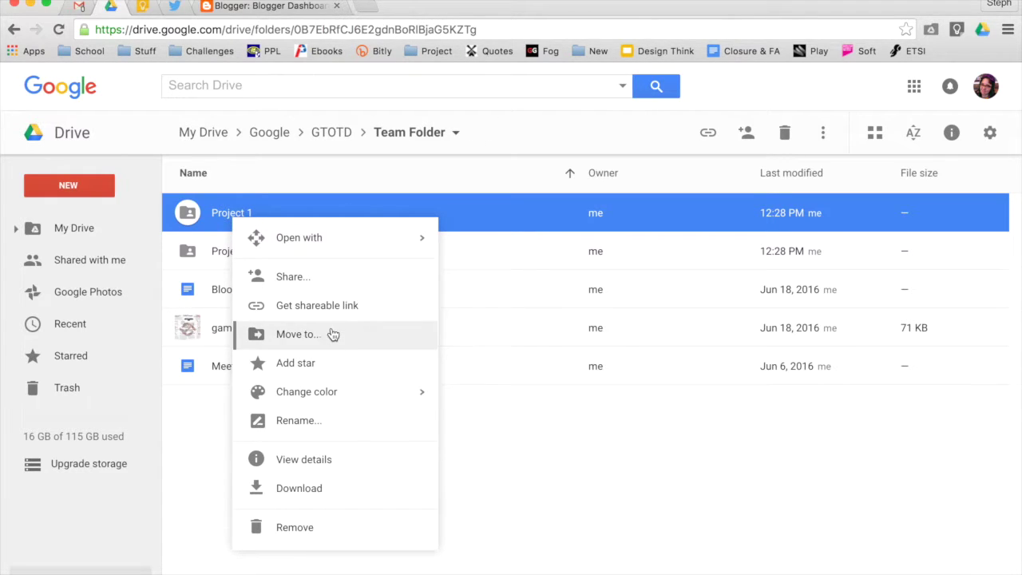
mouse_move(332, 392)
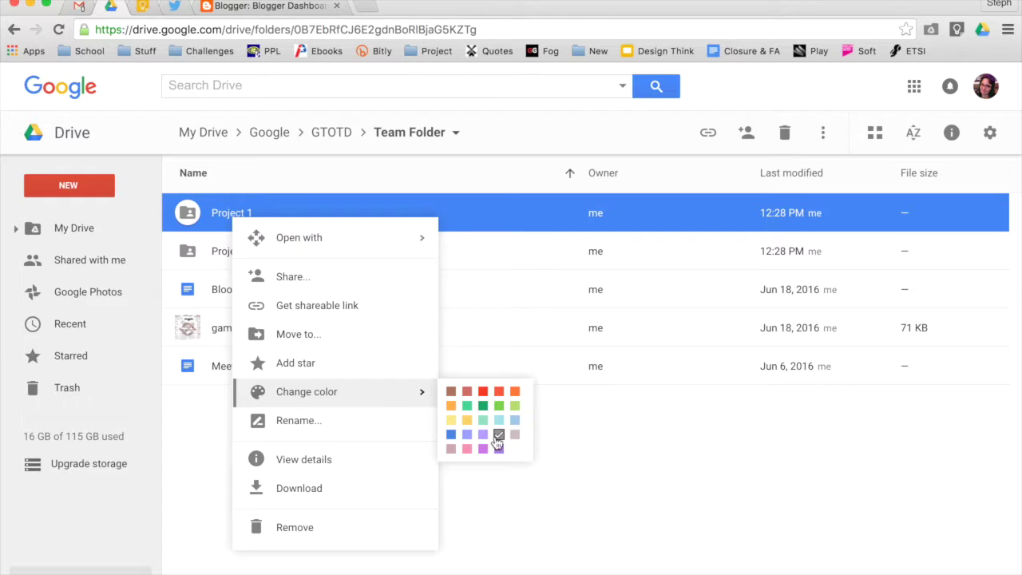
click(484, 393)
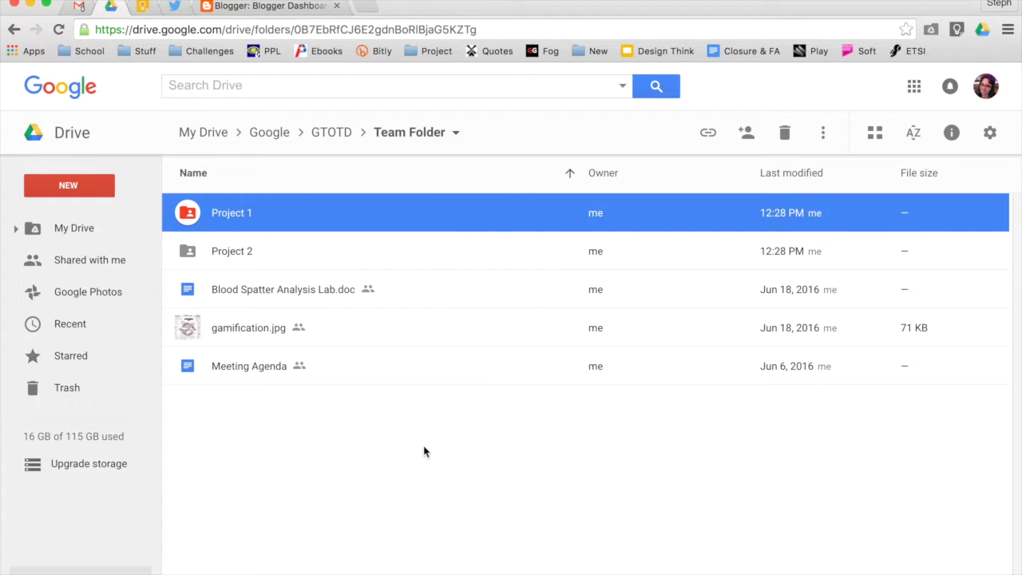
- Change the color of the Project 2 folder to blue and clear the selection
click(236, 253)
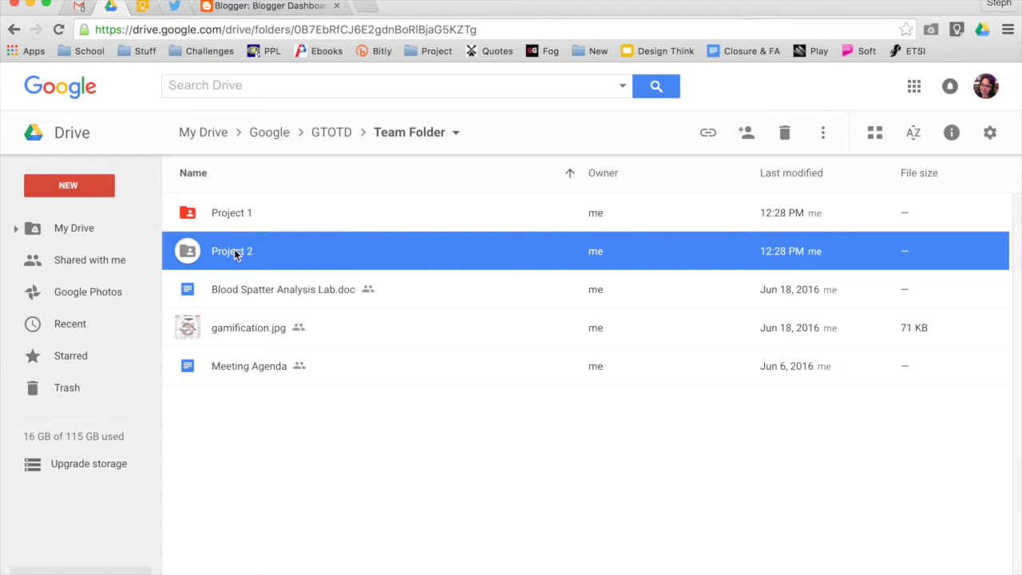
right_click(236, 252)
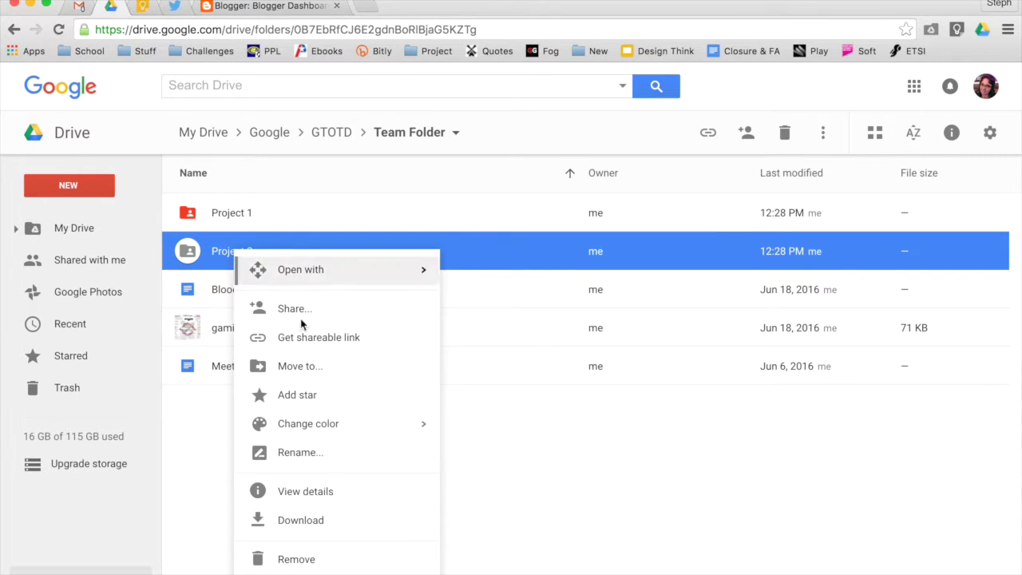
mouse_move(305, 432)
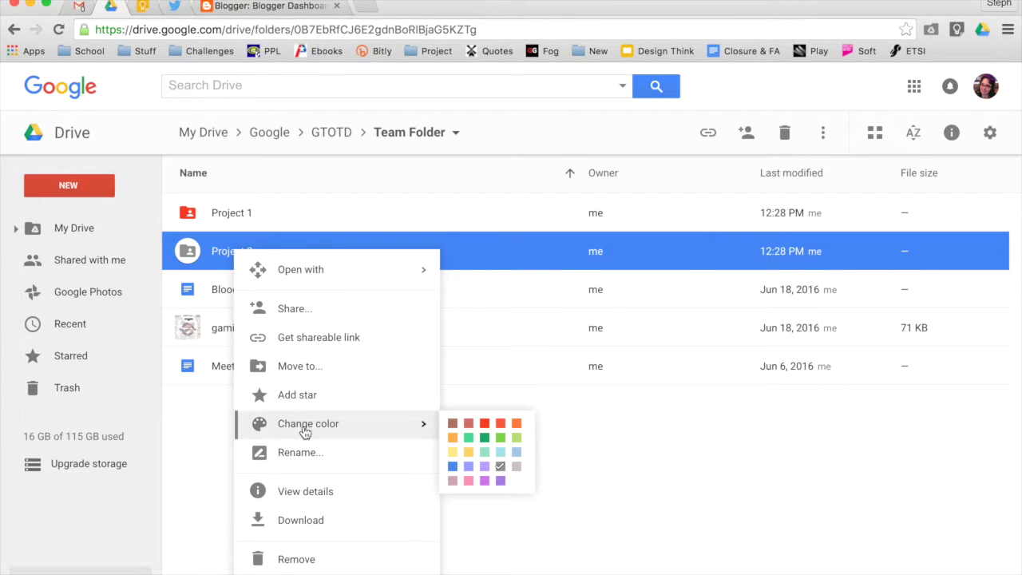
click(452, 466)
click(358, 491)
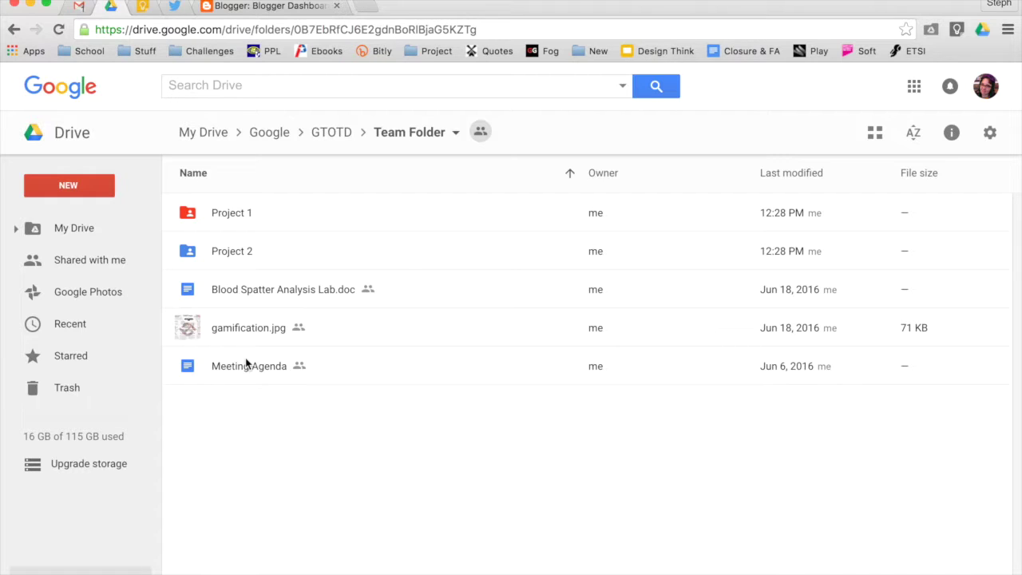
- Add a star to the Project 1 folder and dismiss the notification
right_click(269, 214)
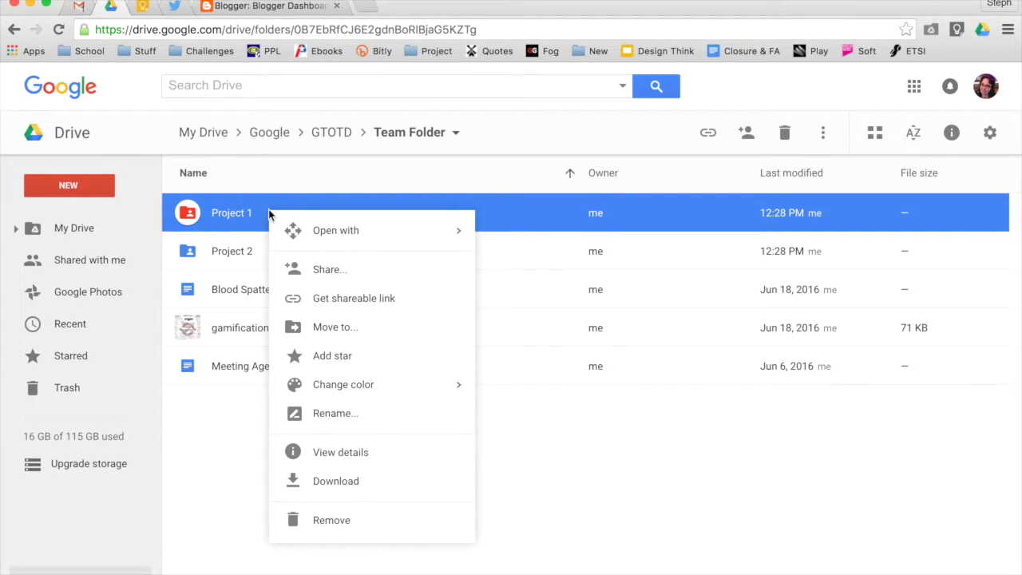
click(305, 367)
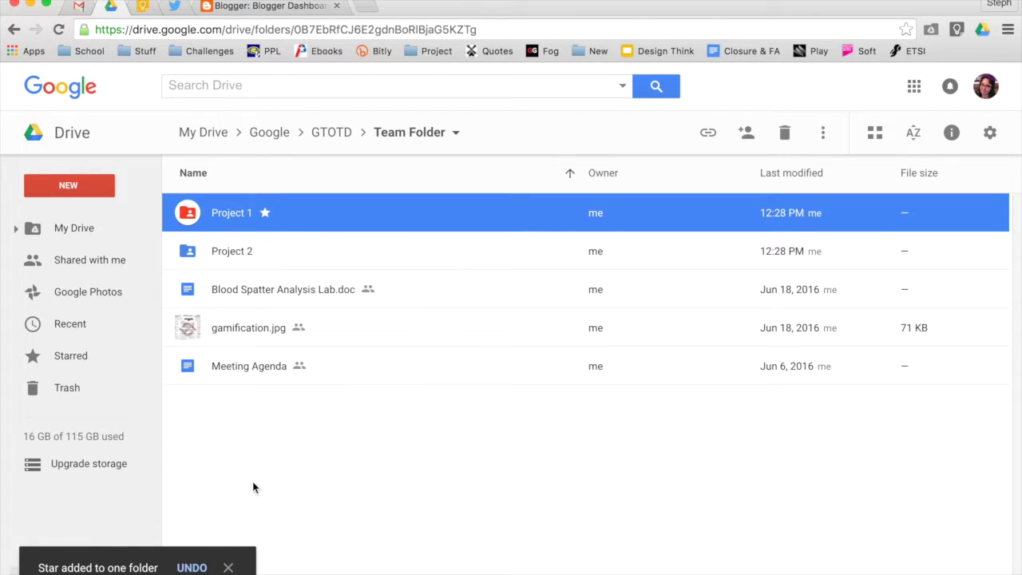
click(229, 566)
click(300, 504)
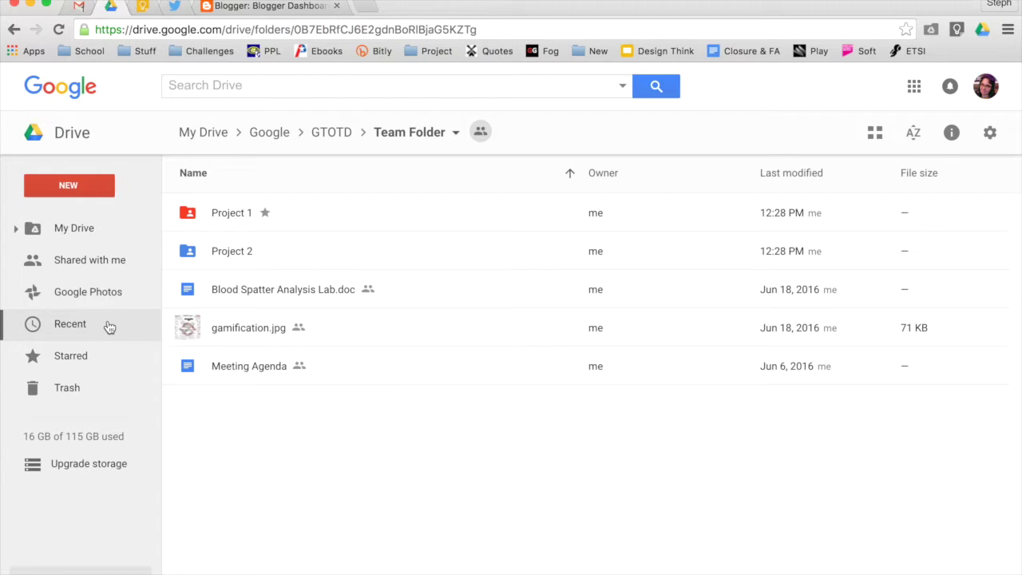
- Compare the Starred list with My Drive and open the Project 1 folder from the Starred list
click(100, 369)
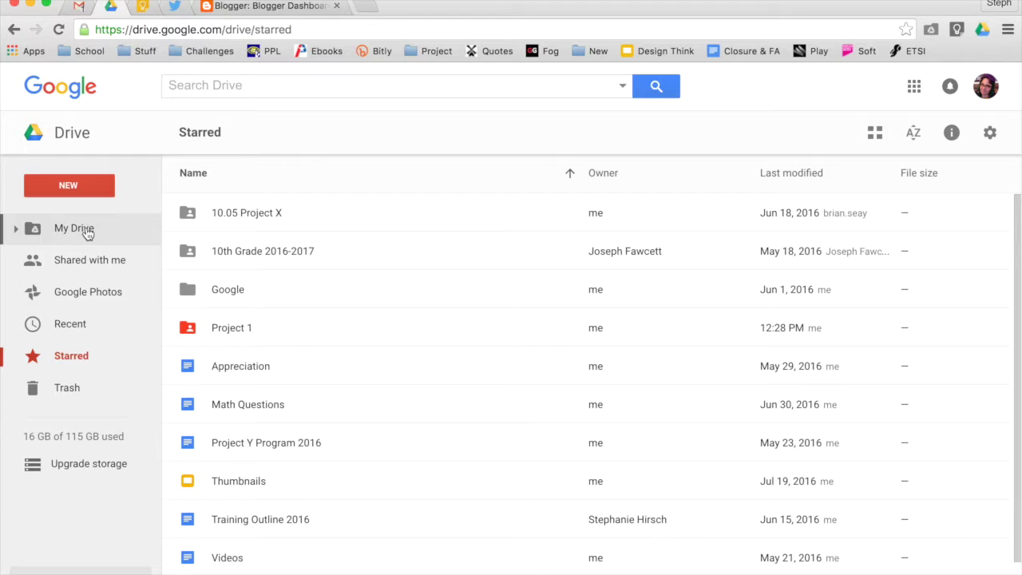
click(58, 29)
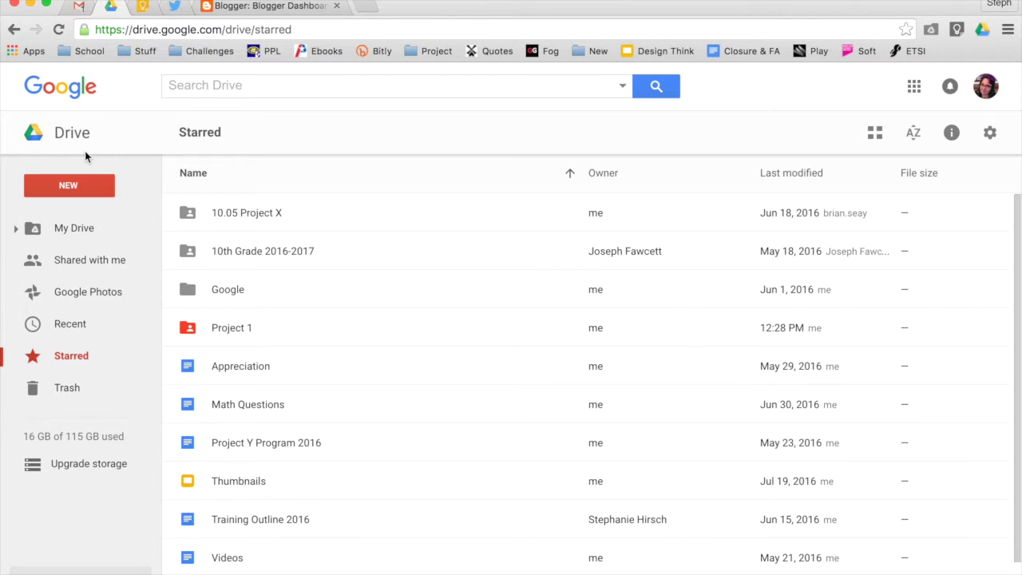
click(76, 228)
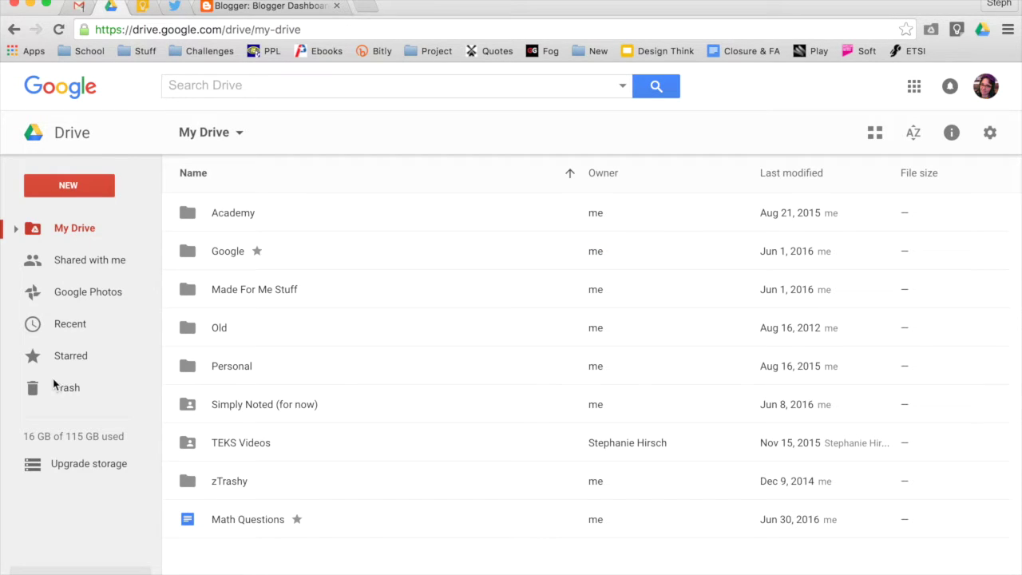
click(67, 357)
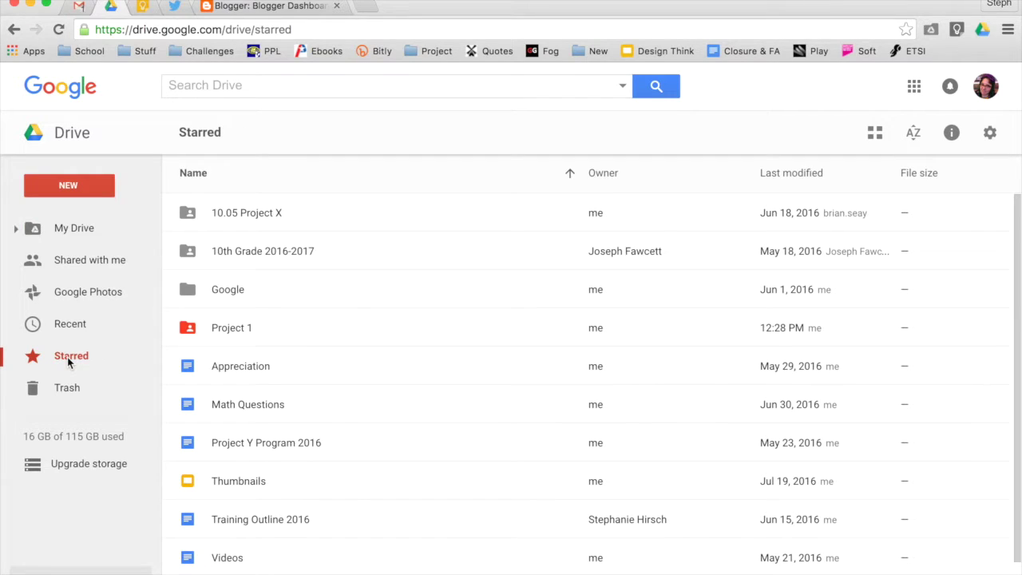
double_click(235, 333)
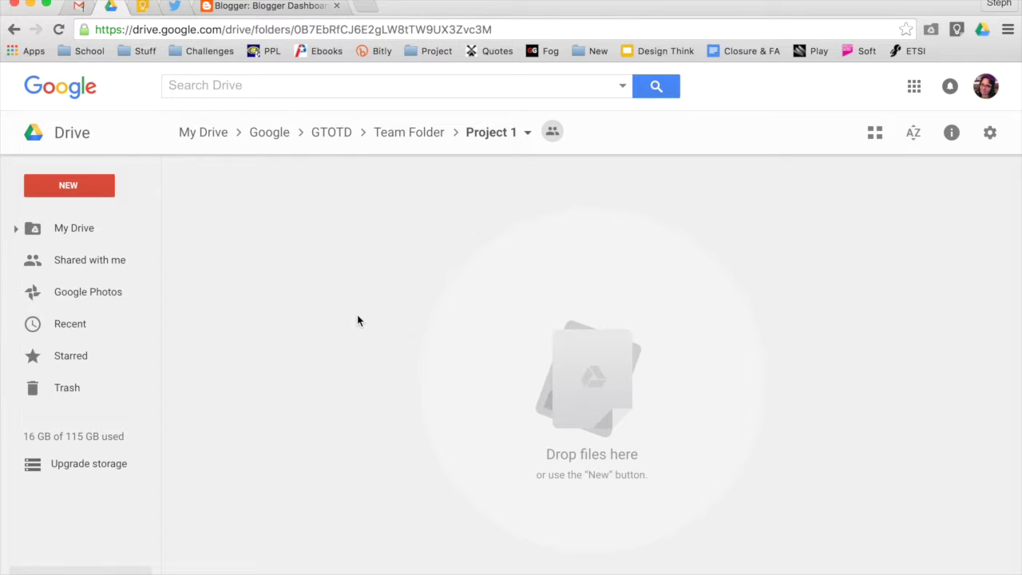
- Remove the stars from the Project 1 folder and the Appreciation document in the Starred list
click(81, 357)
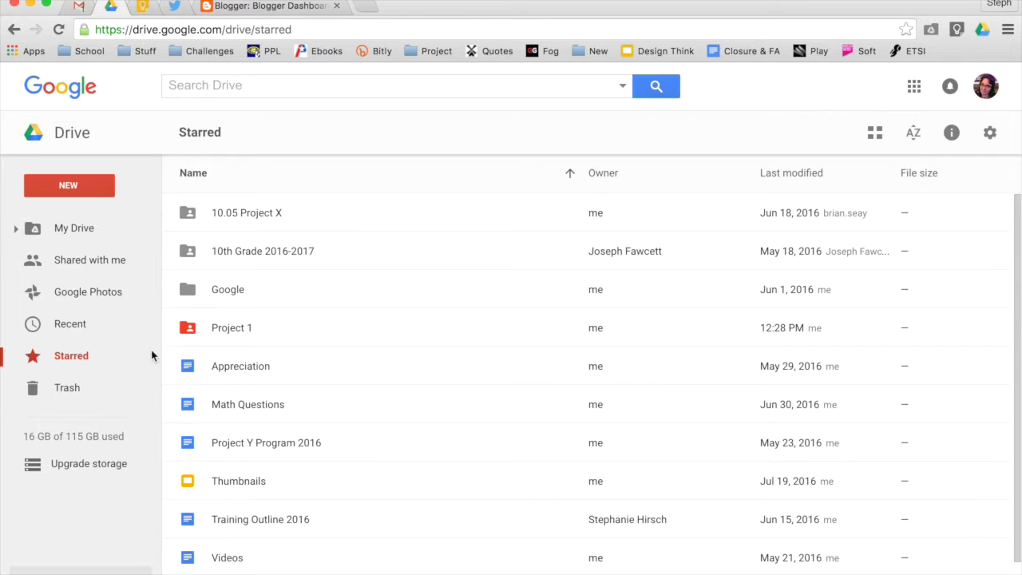
right_click(270, 335)
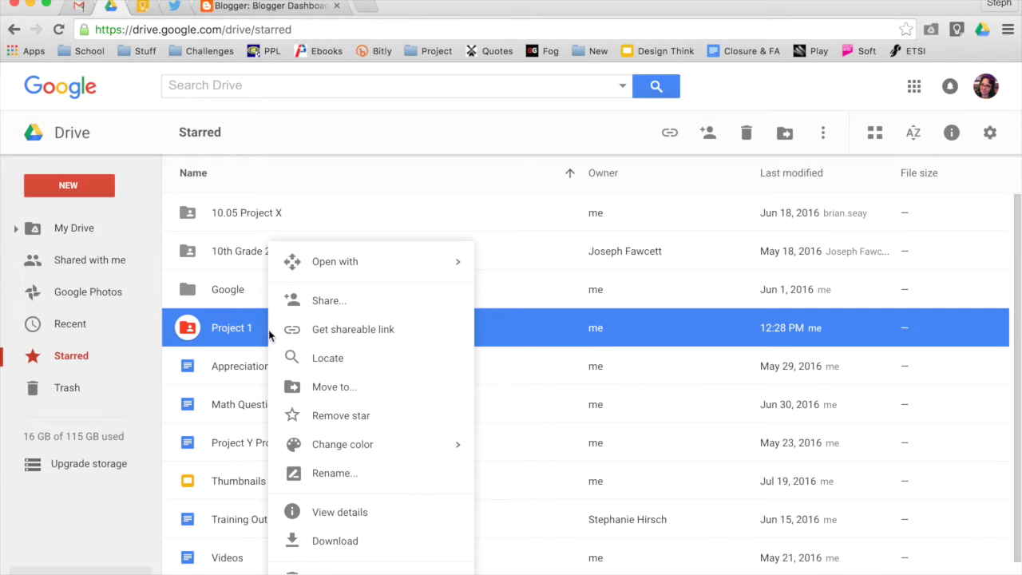
click(331, 417)
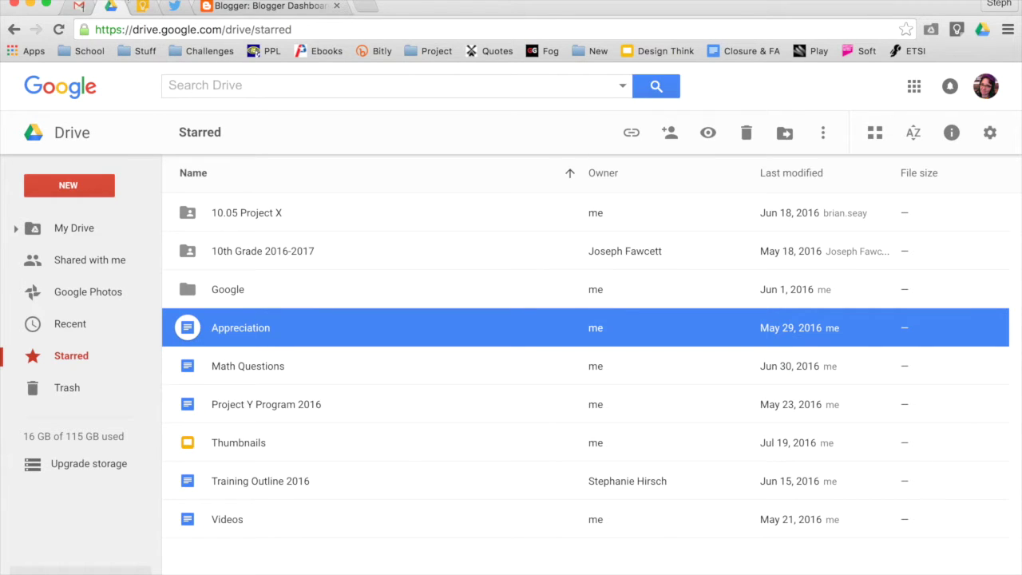
right_click(239, 330)
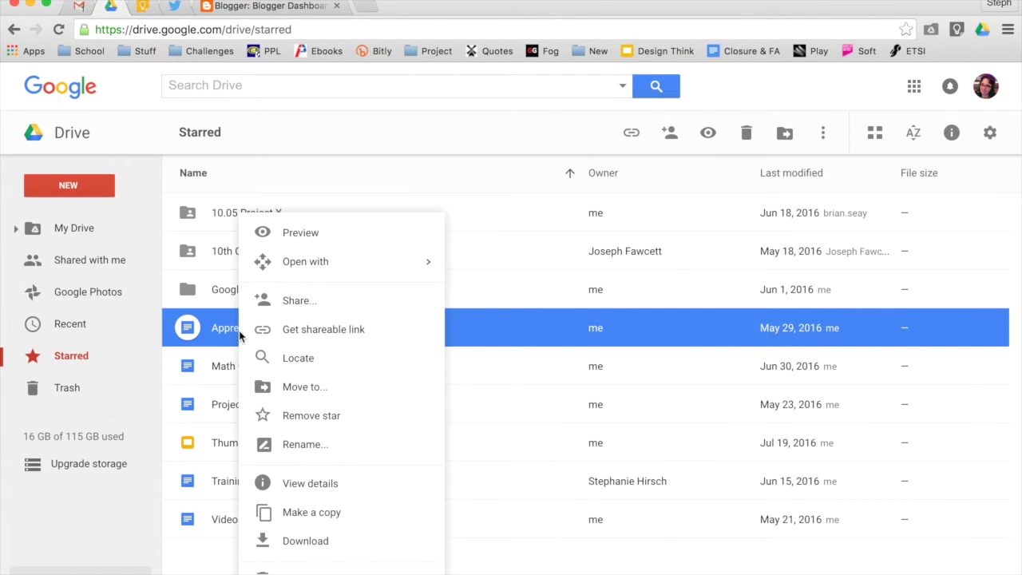
click(318, 415)
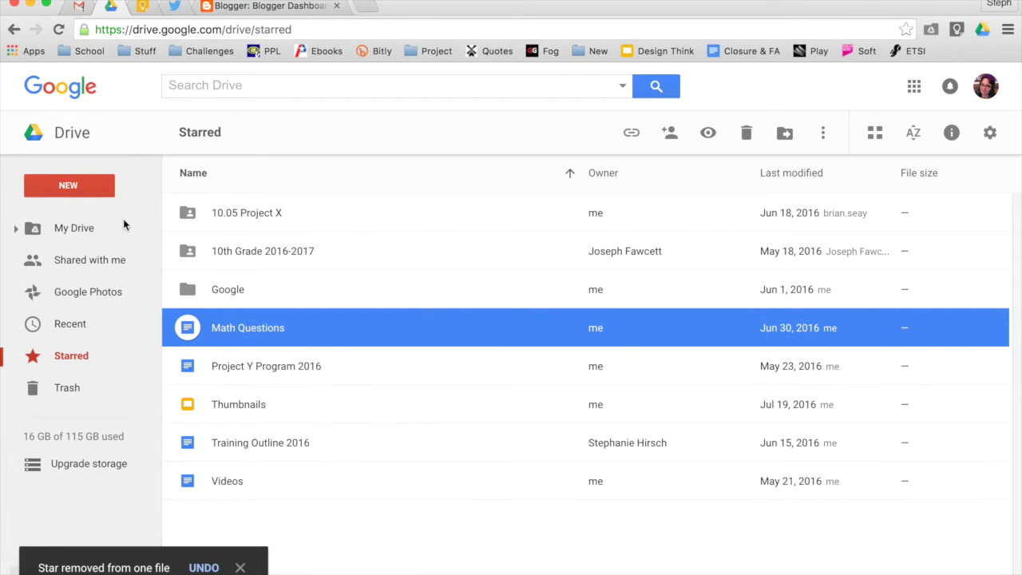
- Open the Bookmarks document from Google > GTOTD > For Example Purposes and star it within the document
double_click(236, 292)
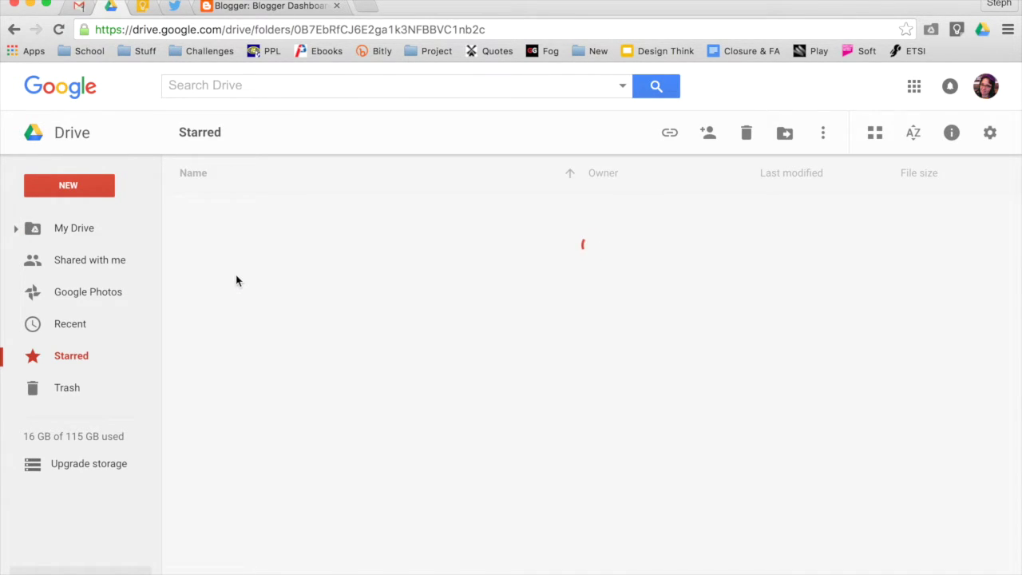
double_click(228, 257)
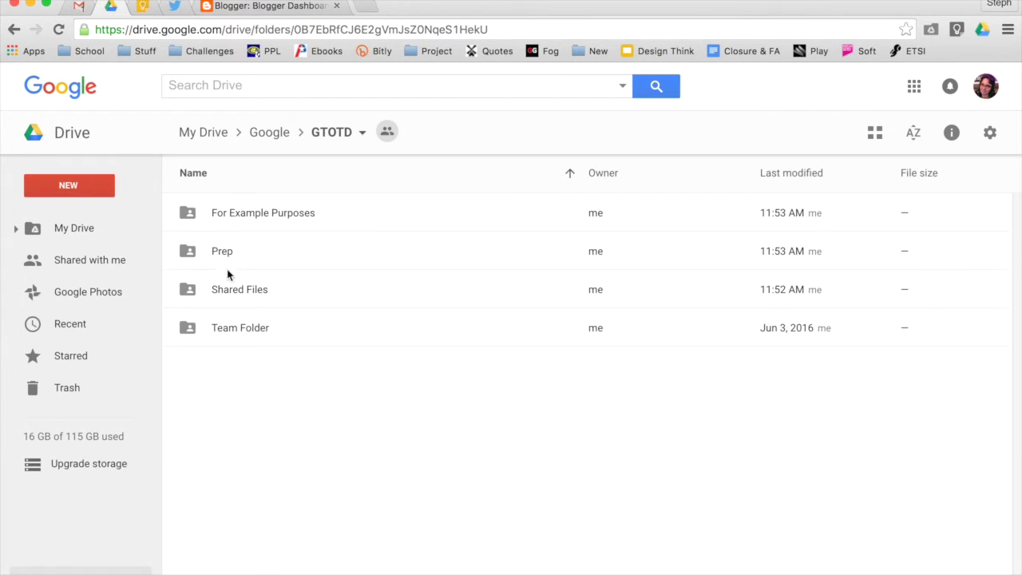
double_click(250, 211)
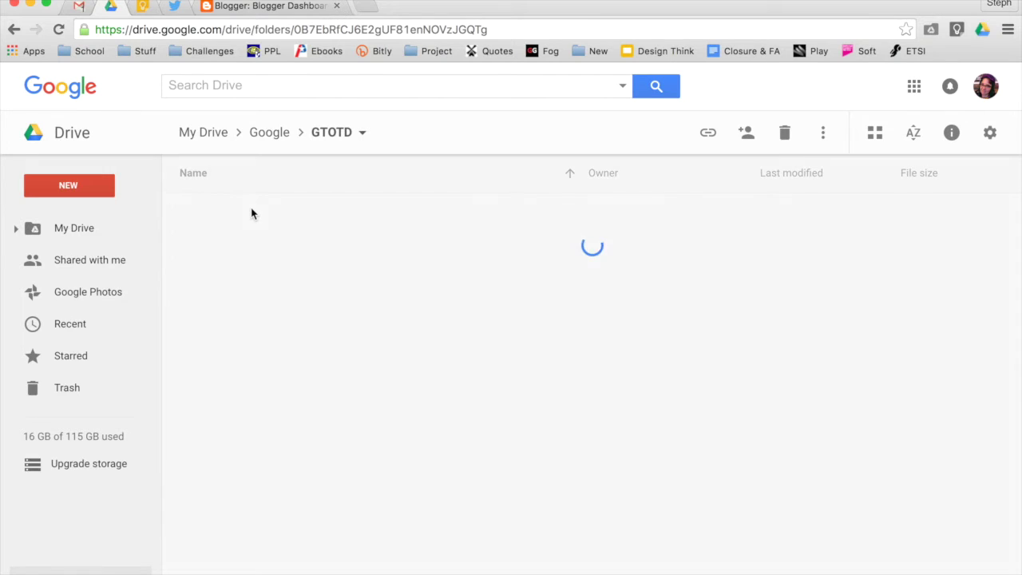
double_click(250, 213)
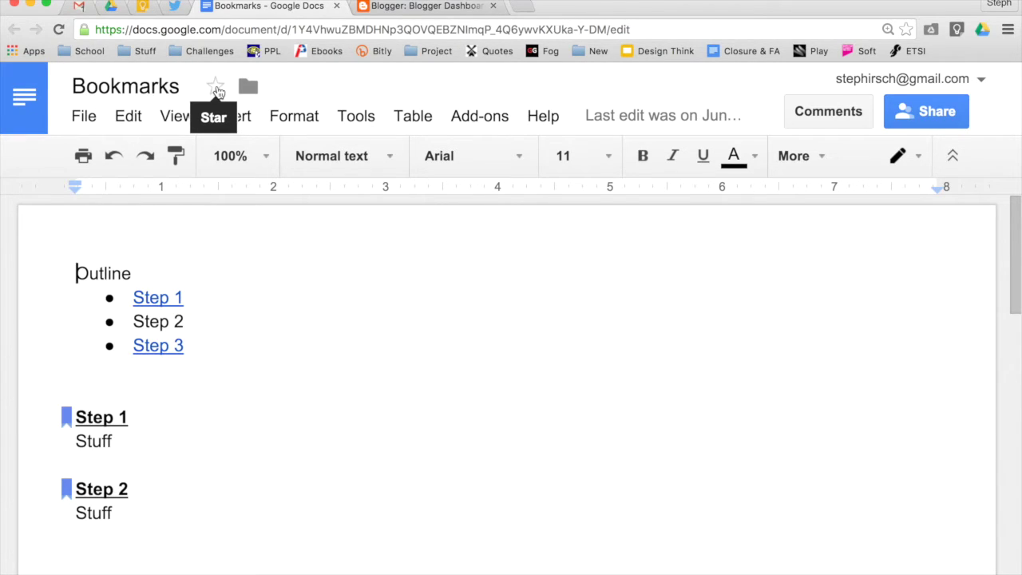
click(217, 87)
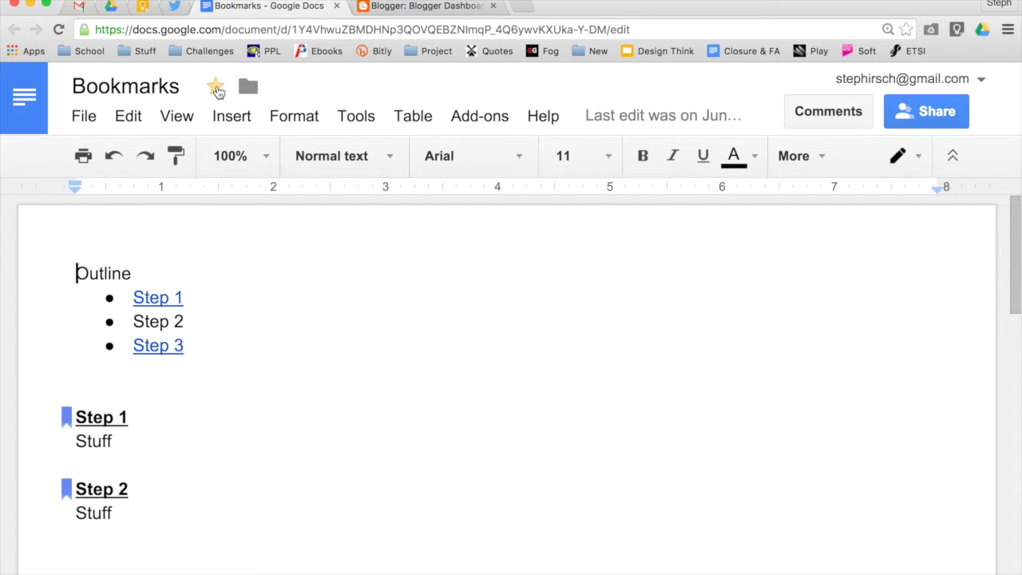
- Switch back to Google Drive and locate the Bookmarks document in the Starred list
click(111, 7)
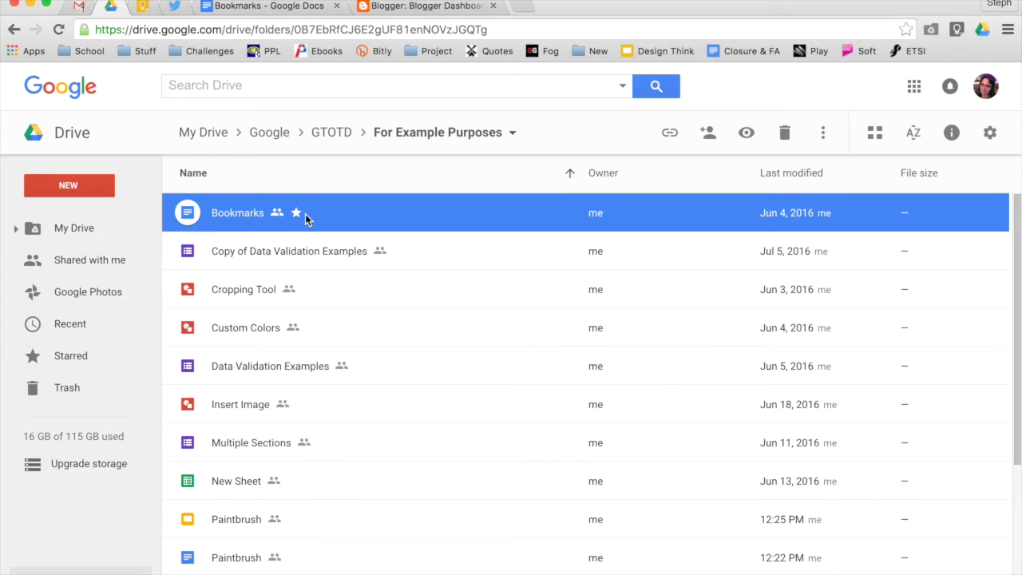
click(87, 351)
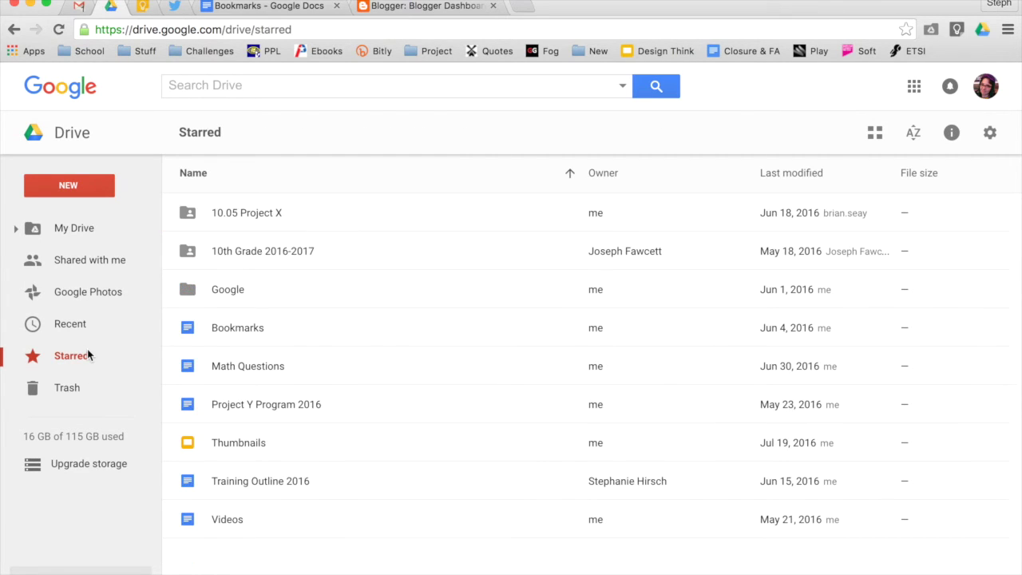
click(253, 334)
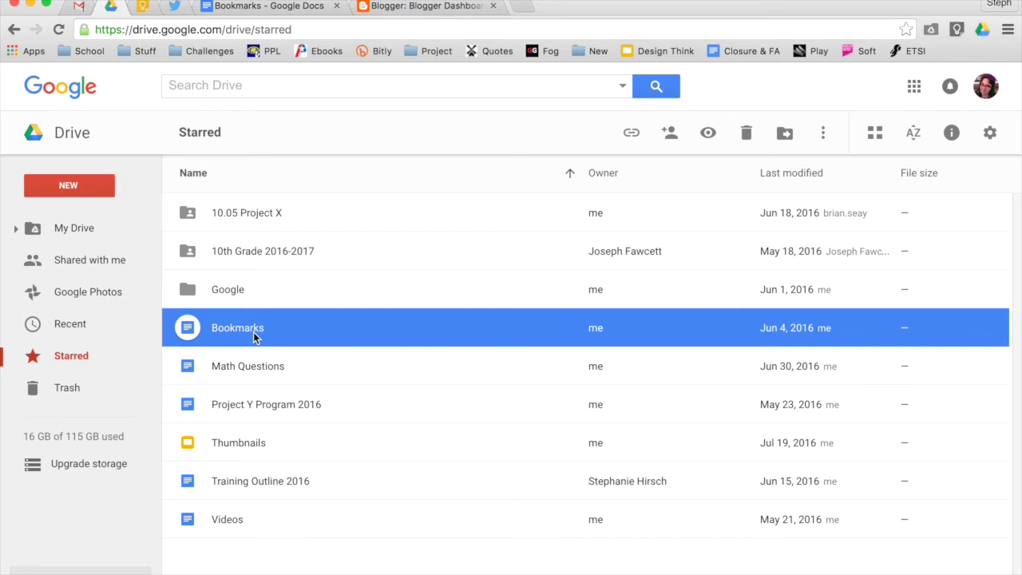